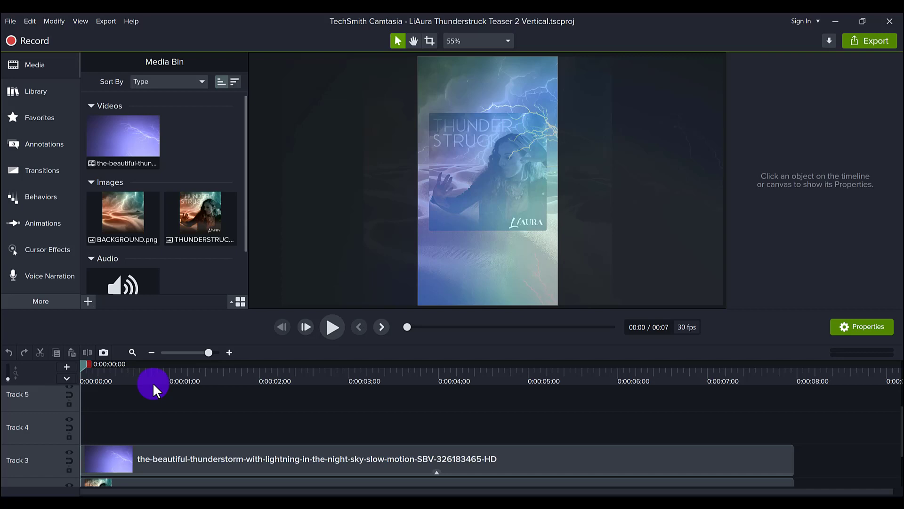
- Play the whole teaser once, return the playhead to the start, and bring Tracks 1 to 3 into view
left_click(329, 327)
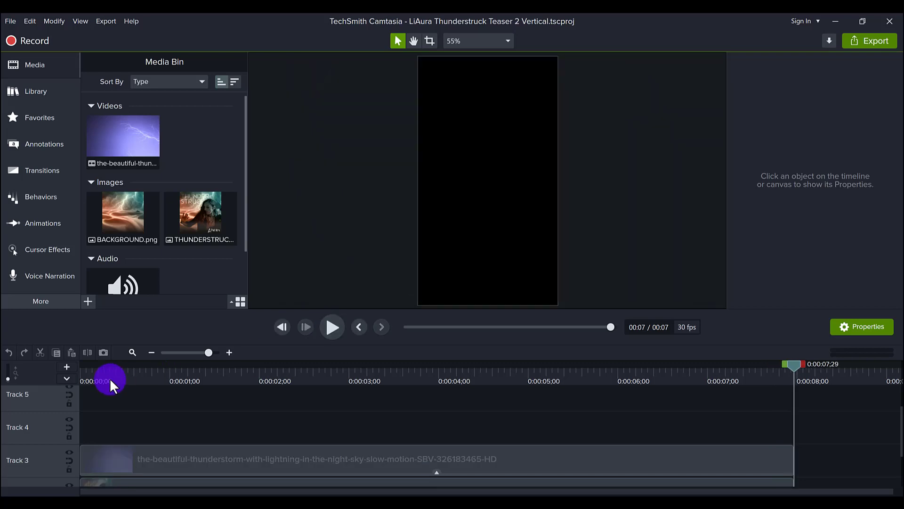
left_click_drag(109, 379, 53, 385)
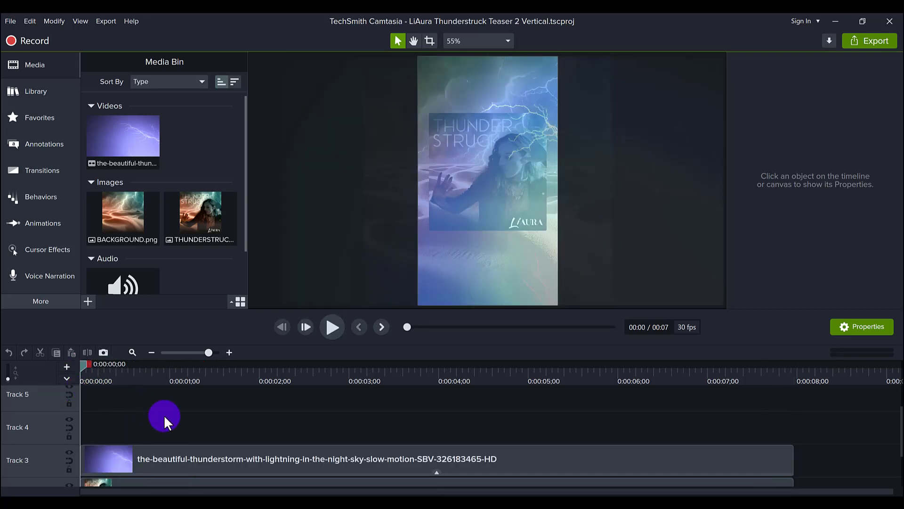
scroll(164, 415, "down", 2)
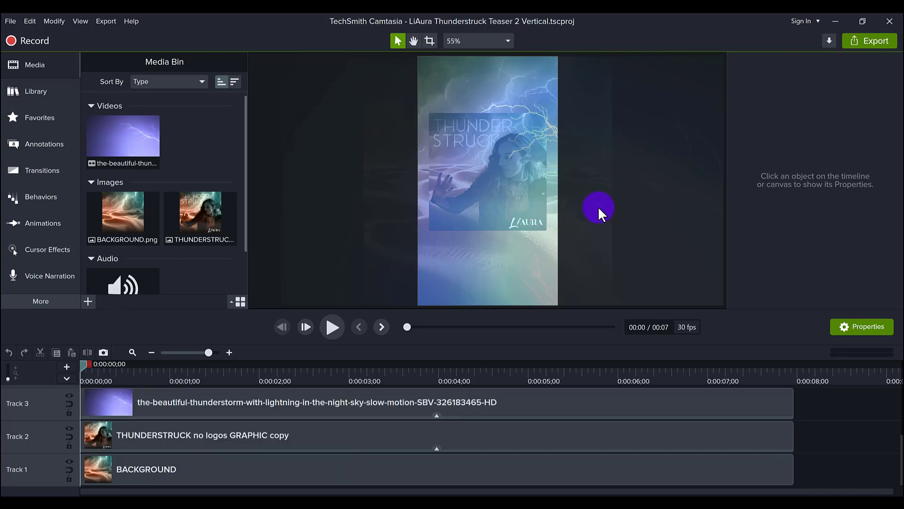
- Review the canvas dimension presets in the project settings and apply the custom 1080 by 1920 canvas
left_click(7, 22)
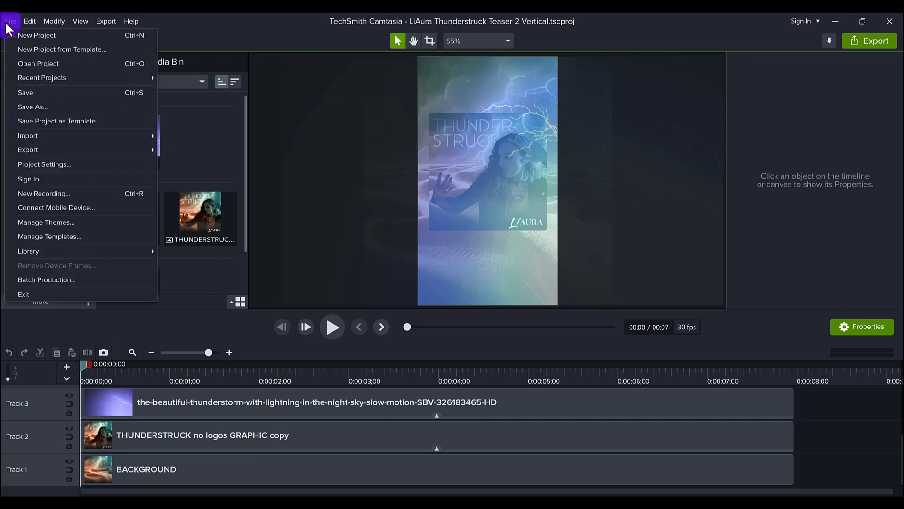
left_click(30, 166)
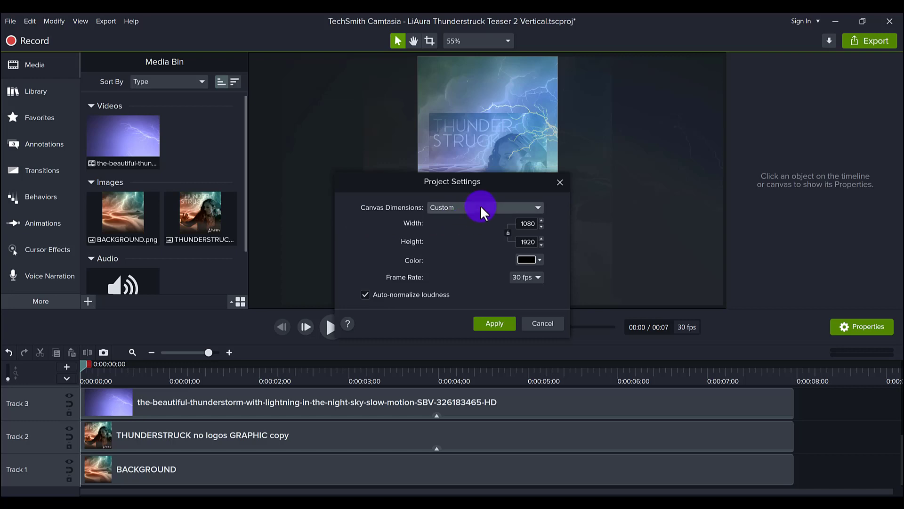
left_click(461, 209)
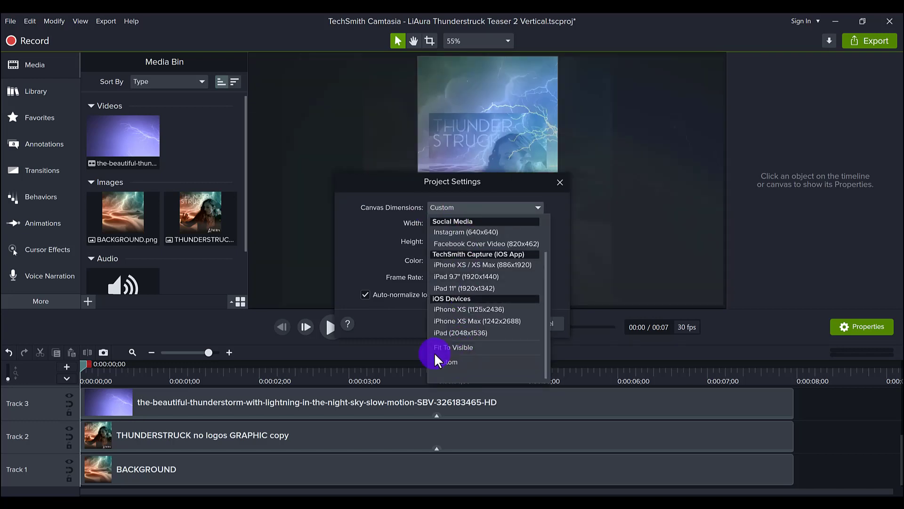
left_click(359, 234)
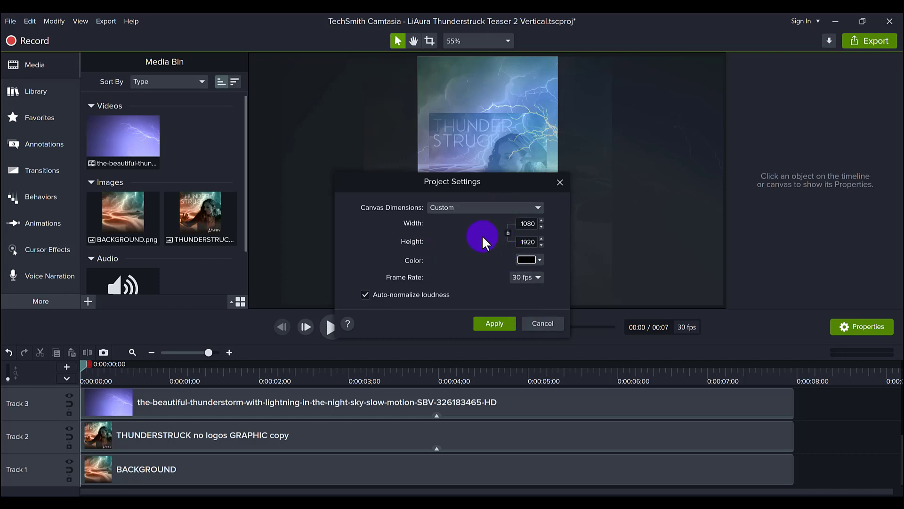
left_click(495, 323)
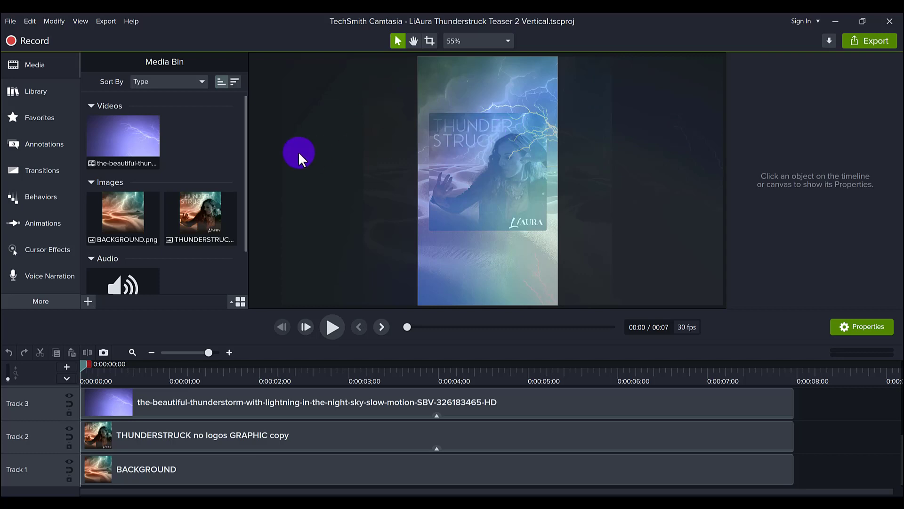
- Shift the thunderstorm video and the THUNDERSTRUCK graphic about 0.6 s later to isolate the BACKGROUND image at the timeline start
left_click_drag(806, 428, 300, 387)
left_click_drag(159, 403, 204, 405)
left_click(92, 467)
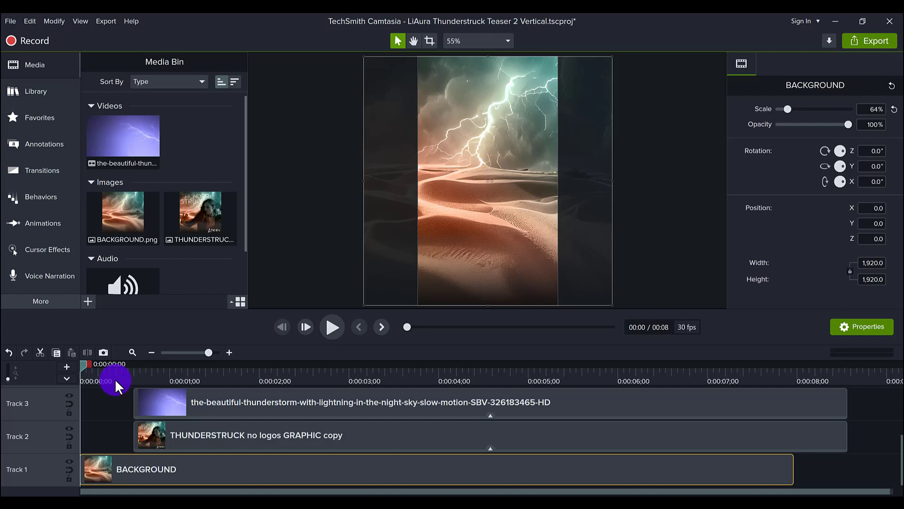
- Move the THUNDERSTRUCK graphic back to the timeline start and shift the BACKGROUND clip about 0.5 s later
left_click_drag(138, 436, 83, 435)
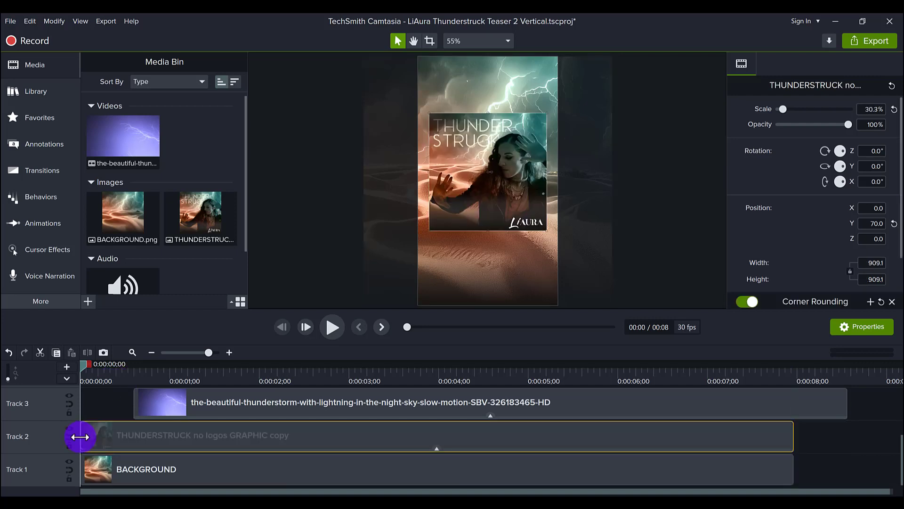
left_click_drag(97, 466, 142, 467)
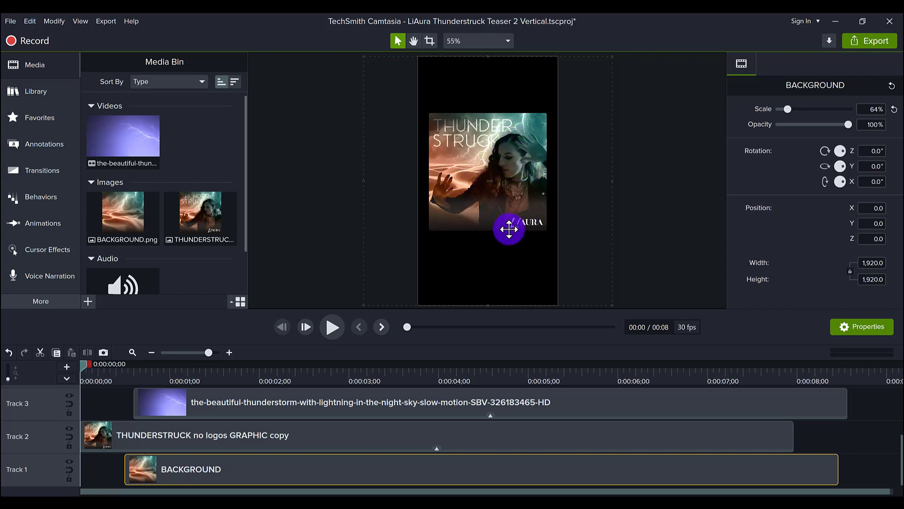
- Start the THUNDERSTRUCK graphic at about 0.3 s and BACKGROUND at about 0.4 s, and return the thunderstorm video to the timeline start
left_click_drag(155, 463, 129, 435)
left_click(125, 440)
left_click(92, 371)
left_click(108, 432)
left_click_drag(148, 393, 66, 394)
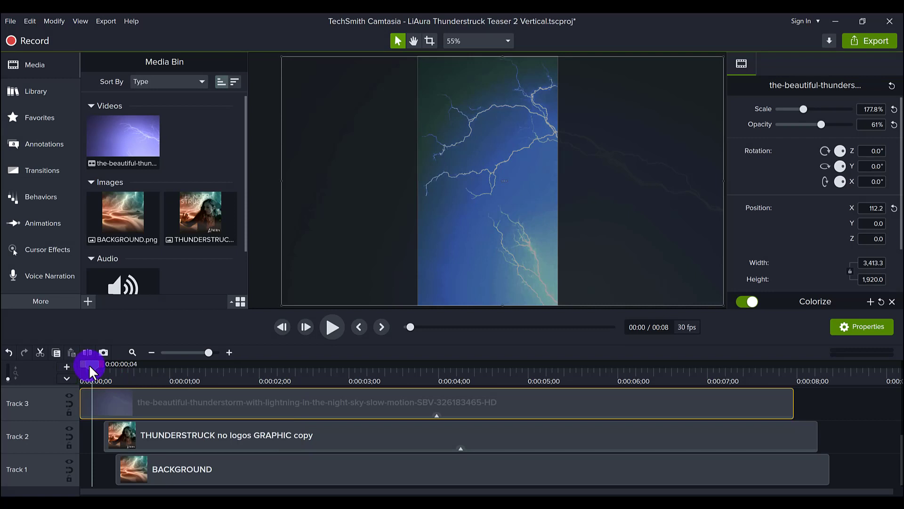
- Scrub through the opening frames of the thunderstorm video on Track 3 to examine the lightning
left_click_drag(88, 364, 85, 365)
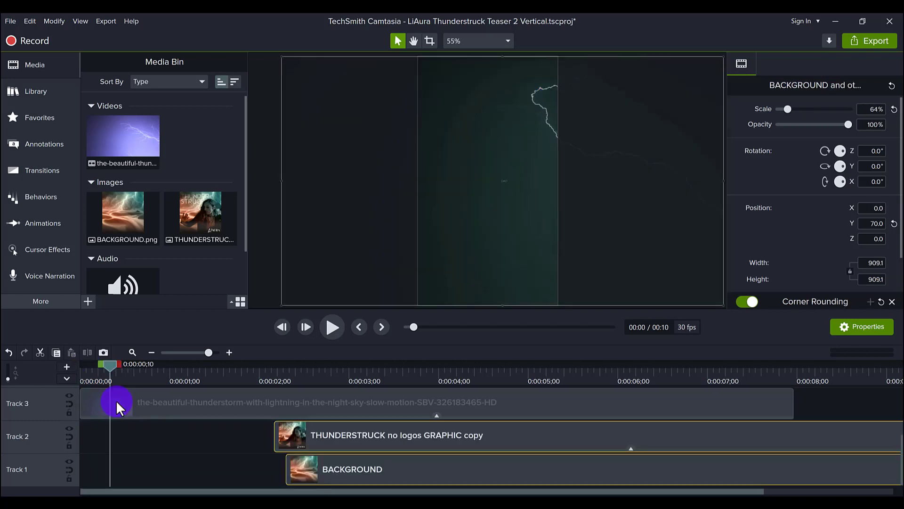
left_click(116, 400)
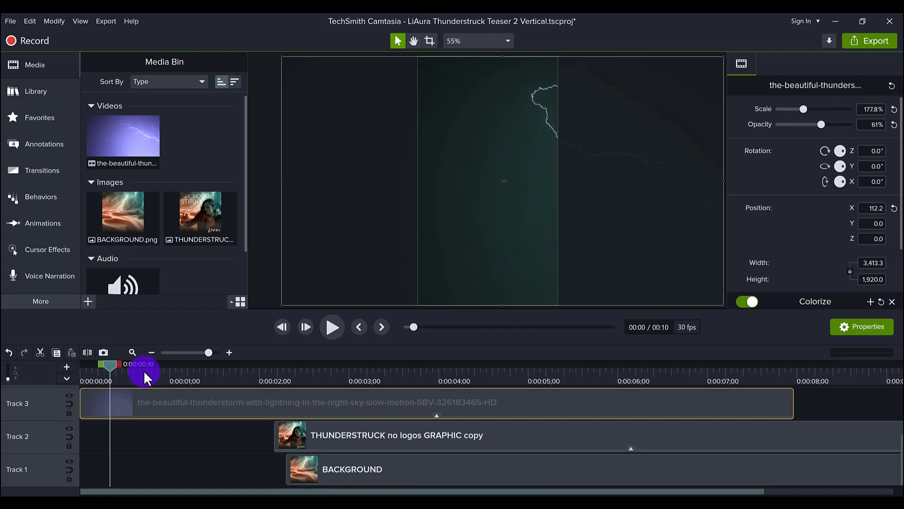
left_click_drag(143, 370, 88, 393)
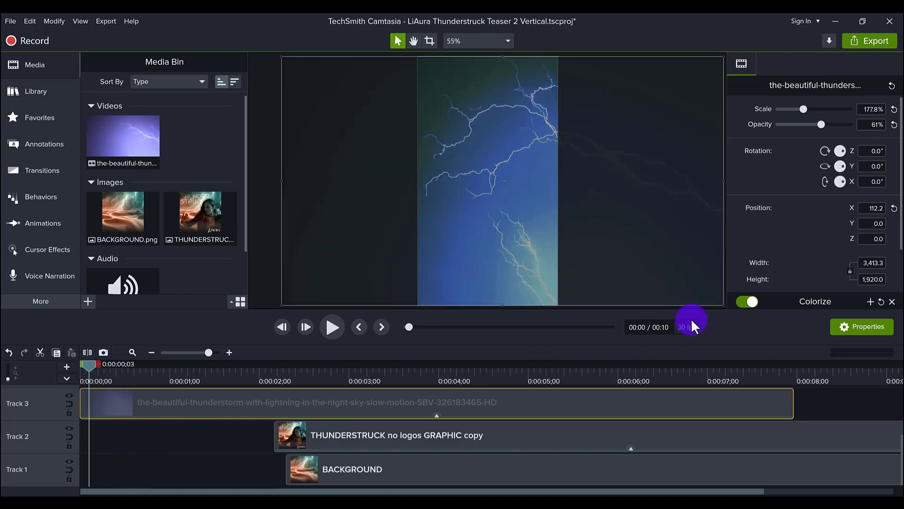
- Turn off the Colorize effect on the thunderstorm video and scrub through its uncolorized opening frames
scroll(823, 266, "down", 3)
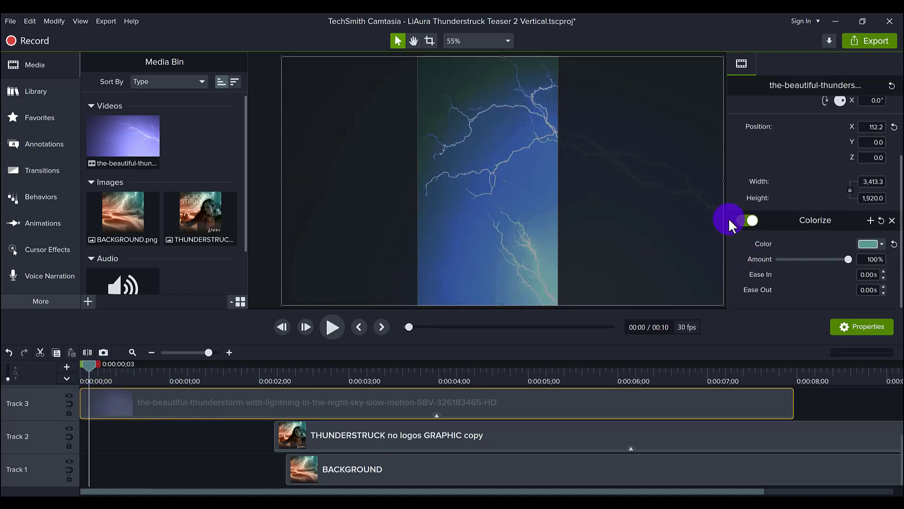
left_click(749, 220)
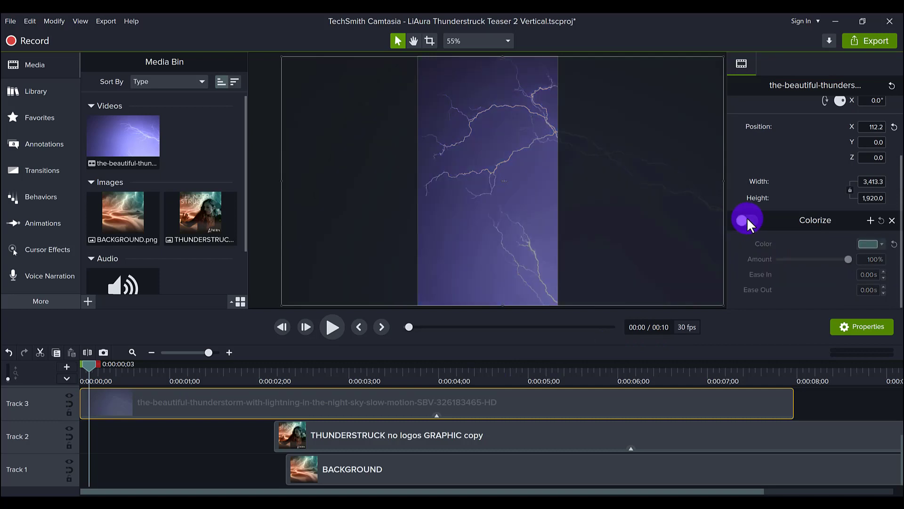
left_click(815, 372)
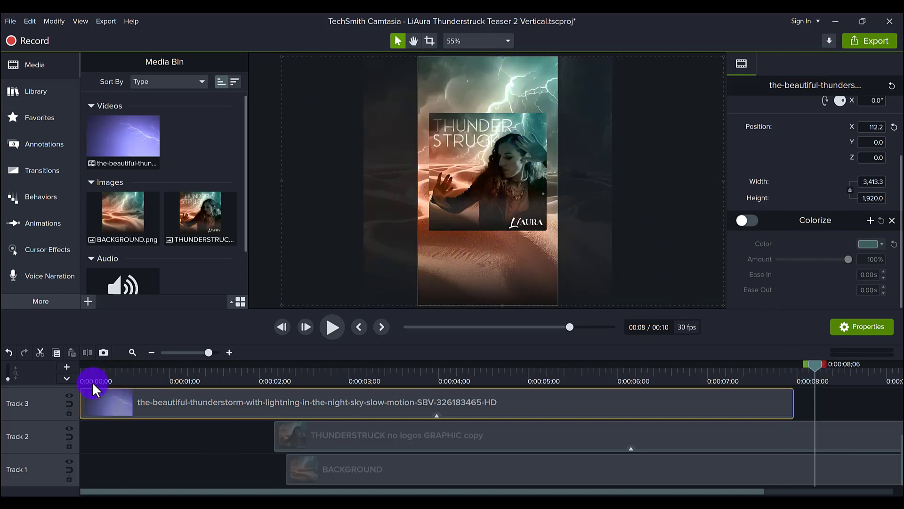
left_click(100, 371)
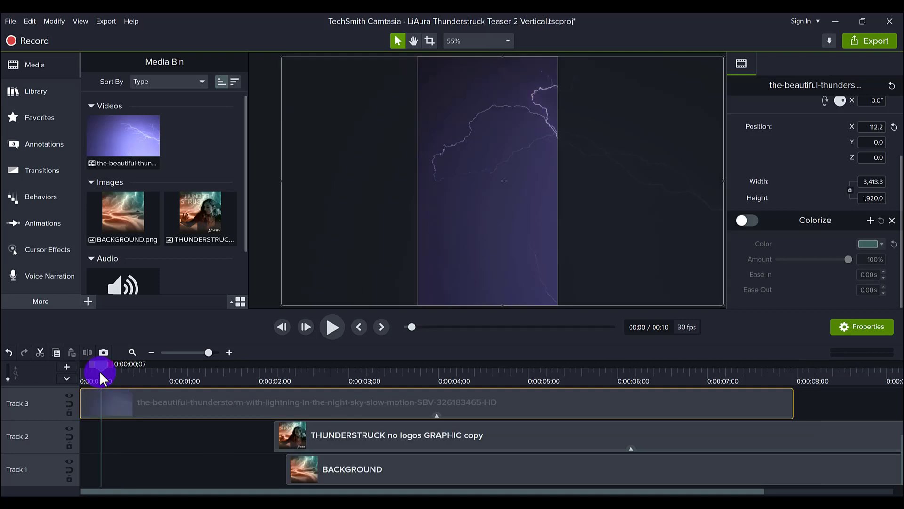
mouse_move(100, 371)
left_mouse_down()
mouse_move(136, 373)
mouse_move(99, 386)
left_mouse_up()
- Check both image clips beneath the video at the timeline start, and leave THUNDERSTRUCK starting at about 0.9 s and BACKGROUND at about 1 s
left_click_drag(232, 477, 349, 474)
left_click(349, 473)
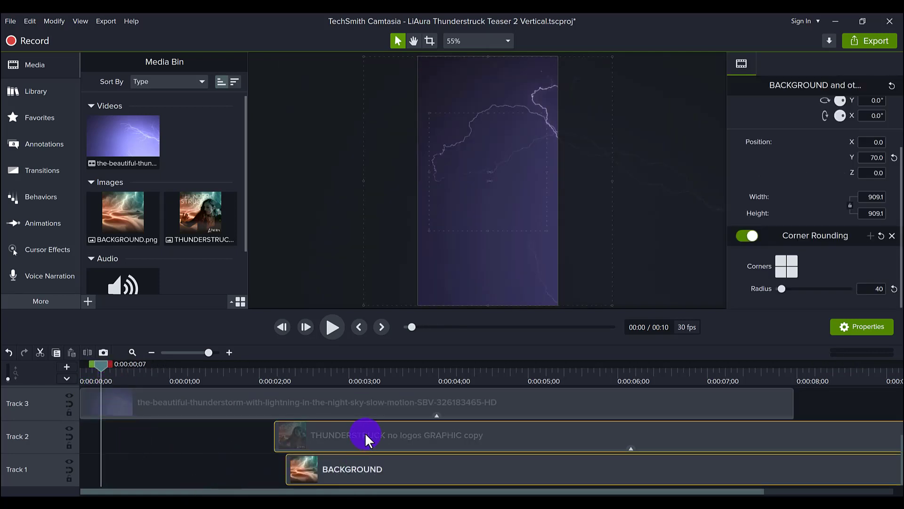
left_click_drag(365, 433, 94, 431)
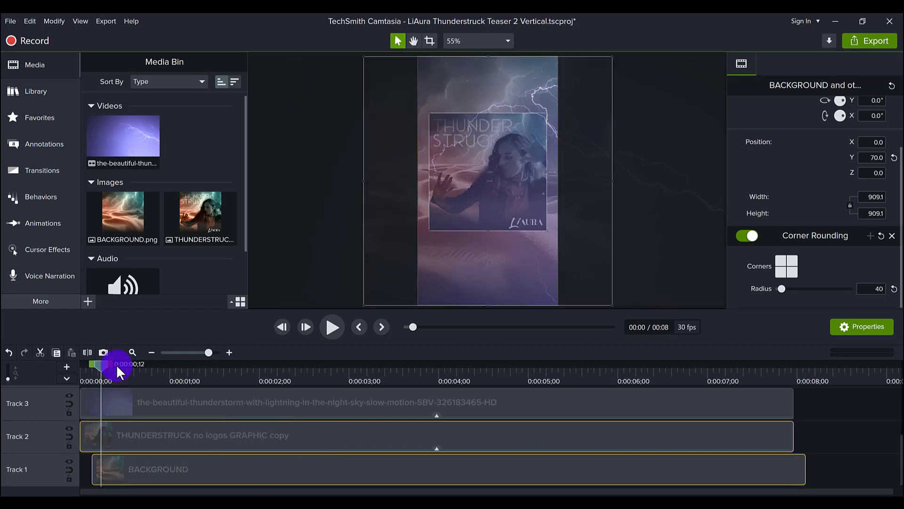
left_click_drag(117, 364, 81, 363)
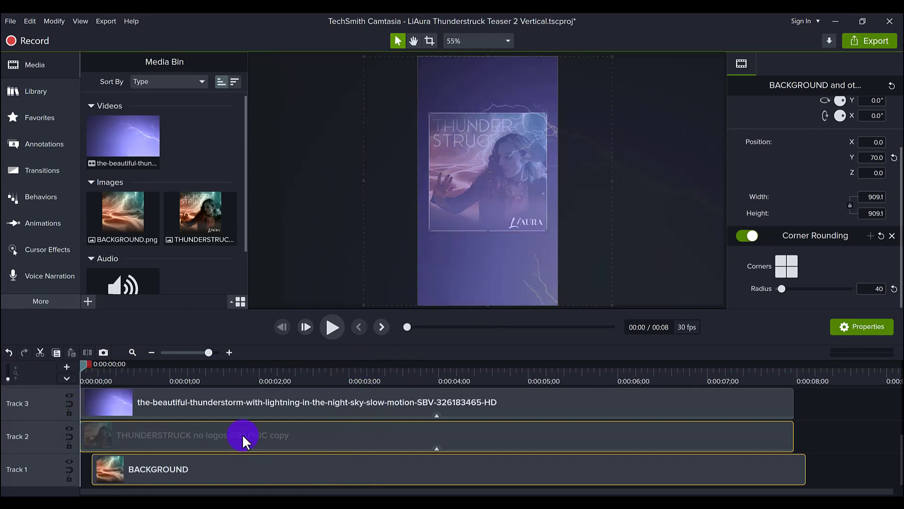
left_click_drag(243, 434, 323, 440)
- Turn the Colorize effect back on for the thunderstorm video and scrub through its opening frames
left_click(772, 402)
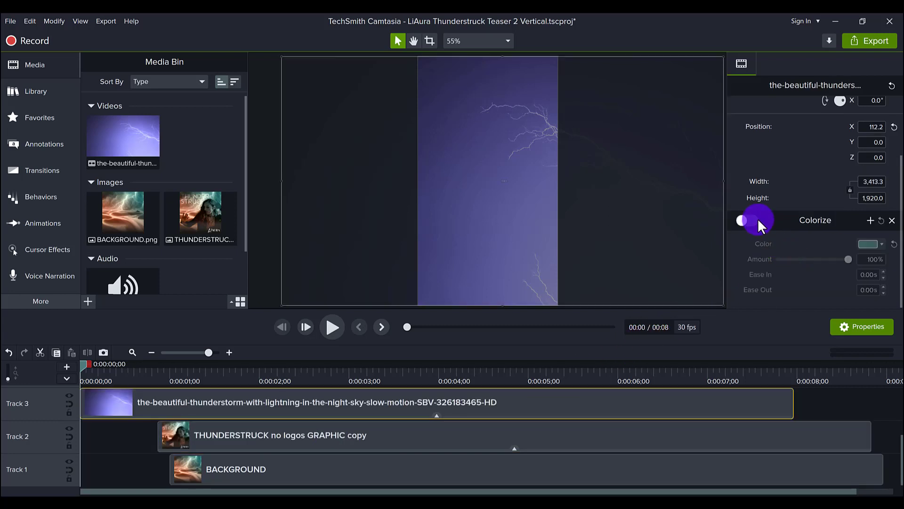
left_click(748, 221)
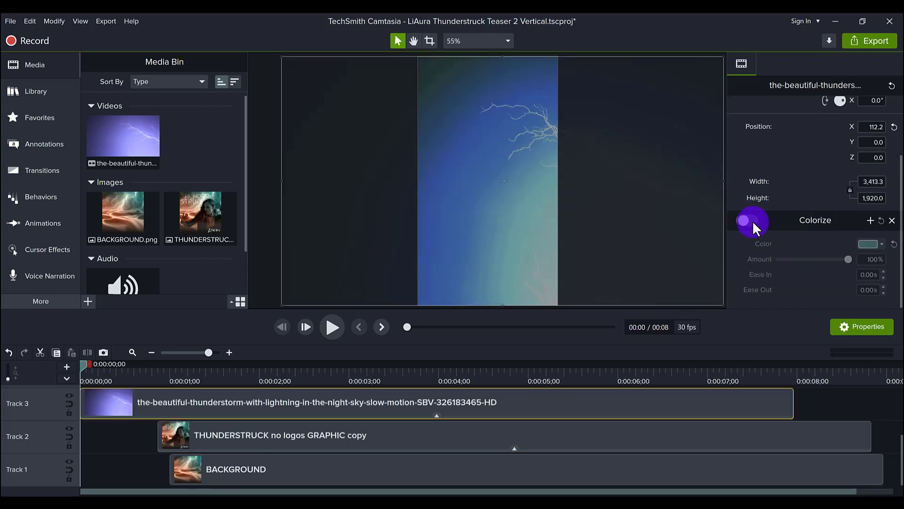
left_click_drag(129, 377, 100, 374)
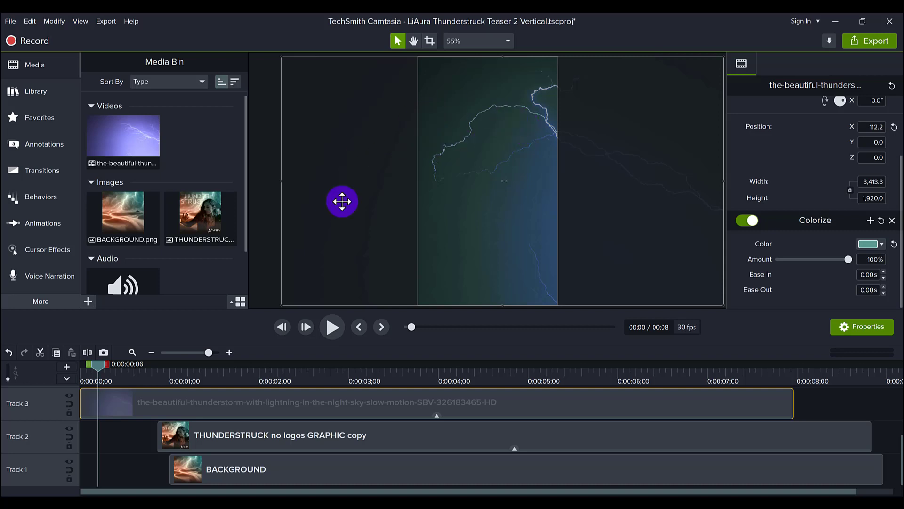
left_click(127, 367)
left_click_drag(135, 366, 88, 377)
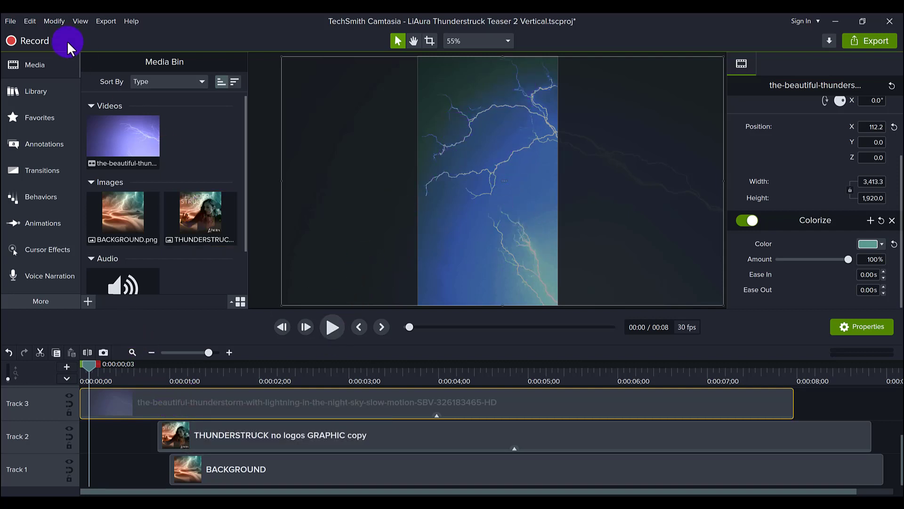
- Examine the list of visual effects that can be added to the thunderstorm video
left_click(50, 20)
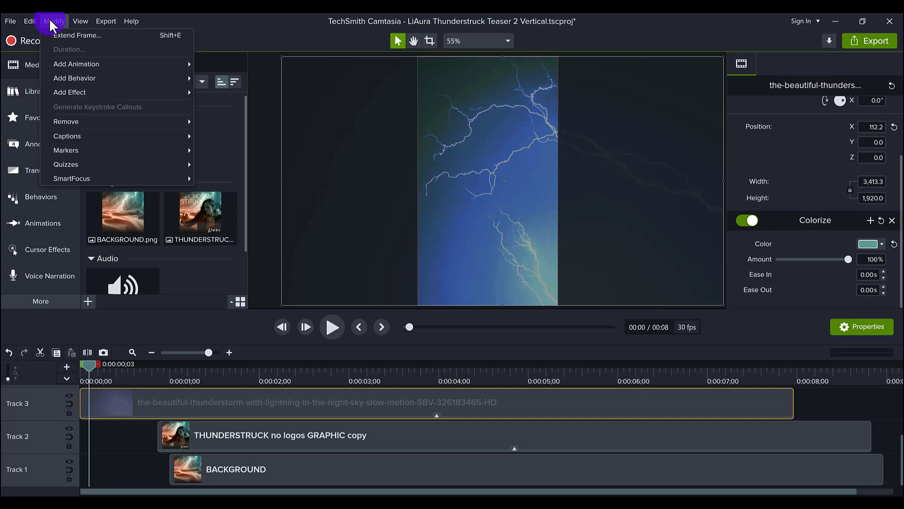
mouse_move(92, 97)
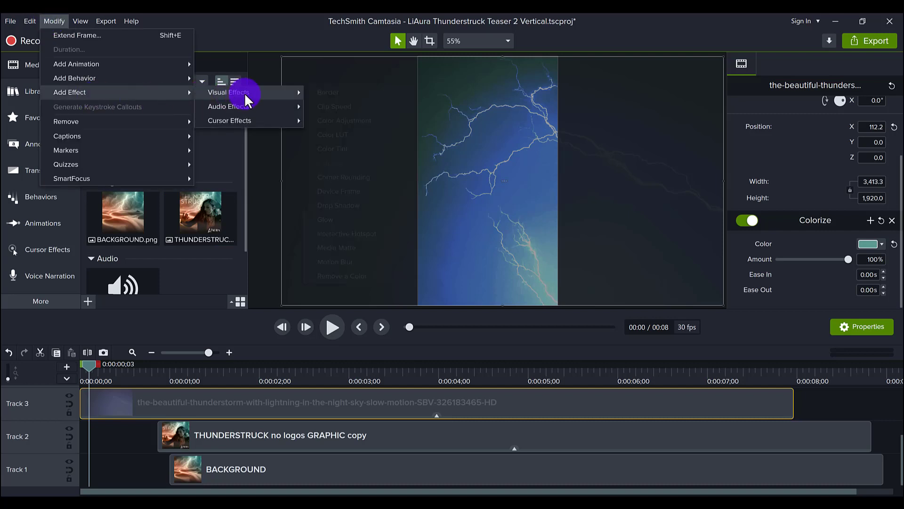
mouse_move(244, 93)
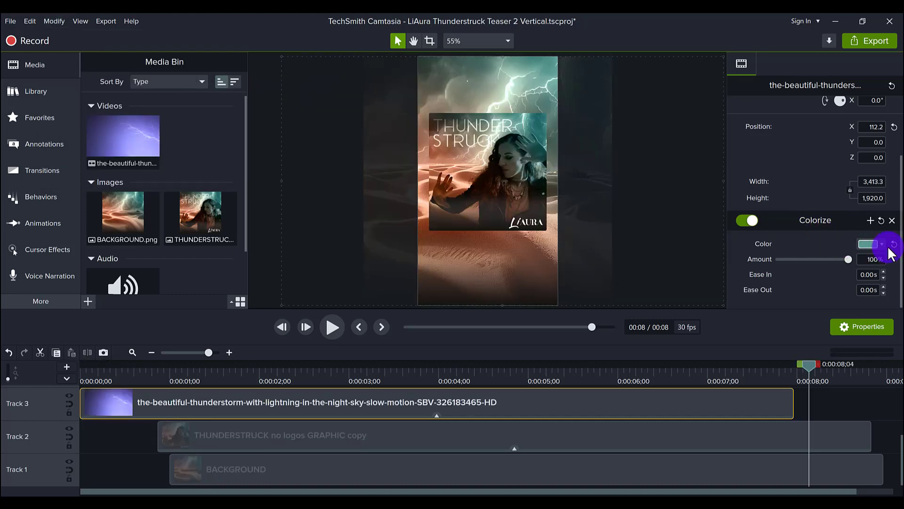
- Examine the Colorize color options, including the eyedropper for sampling a color from the artwork, and return to the video's opening frames
left_click(881, 244)
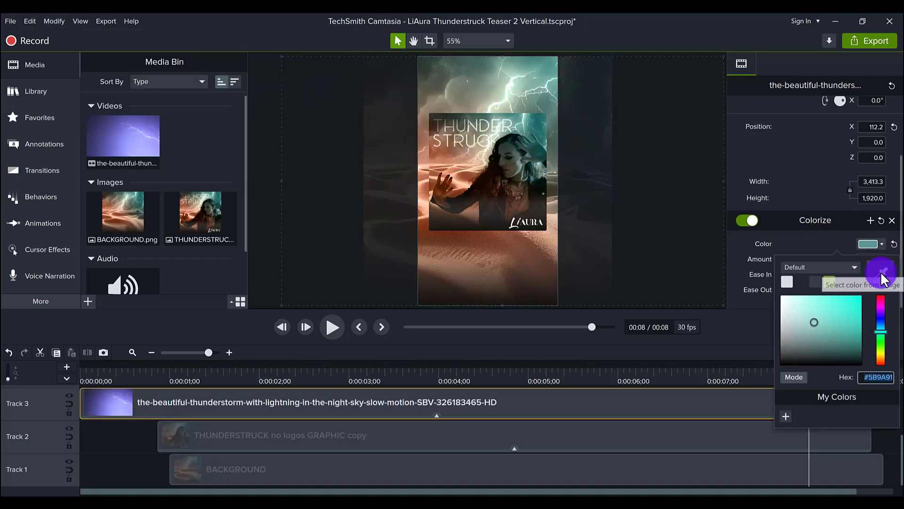
left_click(881, 271)
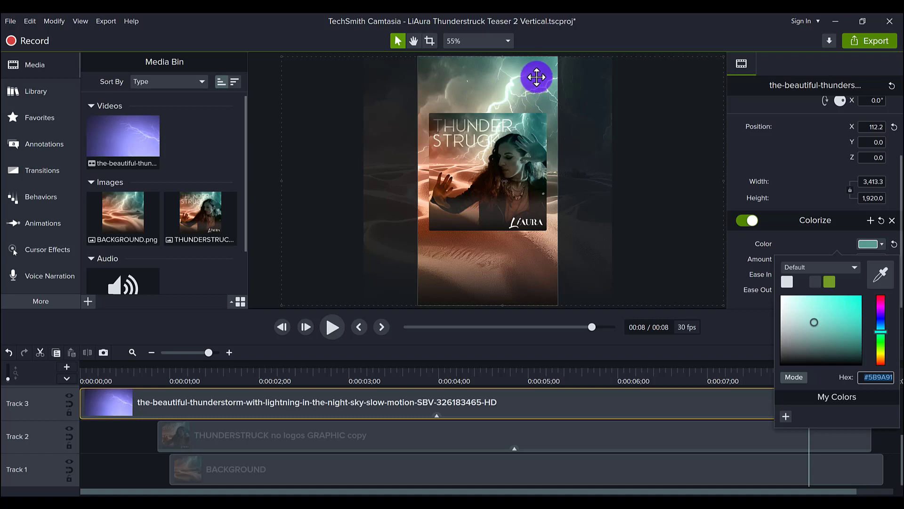
left_click(99, 377)
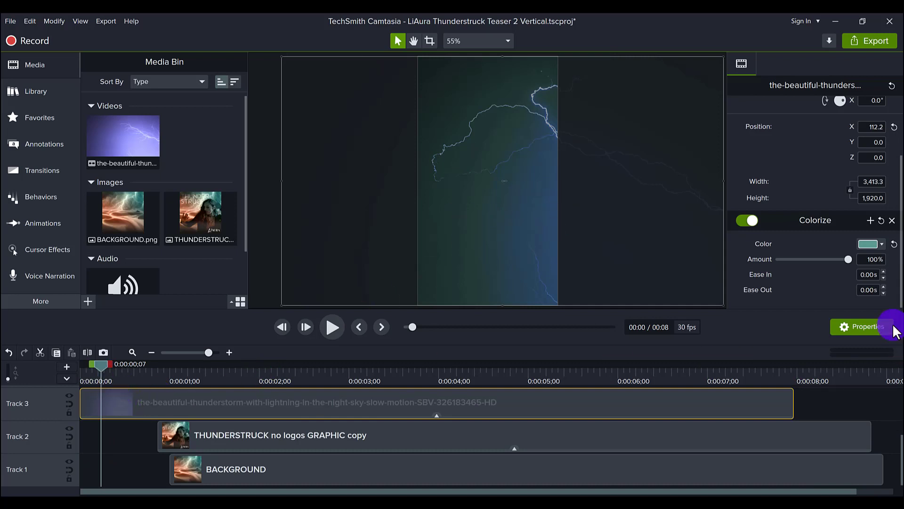
- Move the THUNDERSTRUCK graphic on Track 2 to start at about 0.6 s
scroll(838, 263, "up", 3)
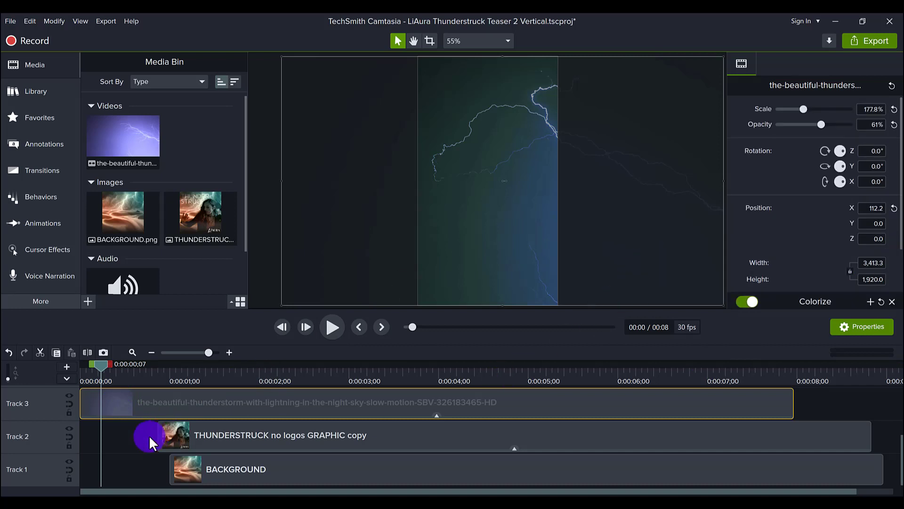
left_click(202, 437)
left_click_drag(105, 430, 177, 427)
- Set the thunderstorm video's opacity to 100%
left_click(178, 402)
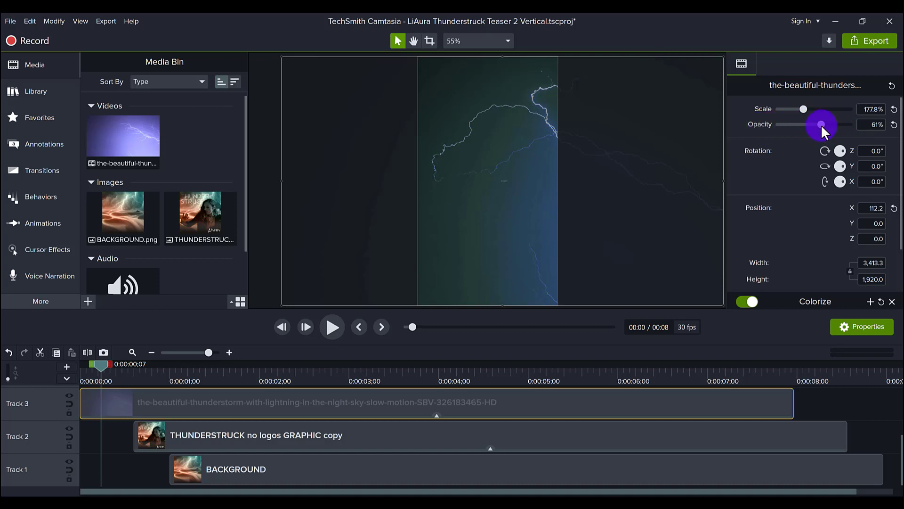
left_click_drag(821, 125, 861, 125)
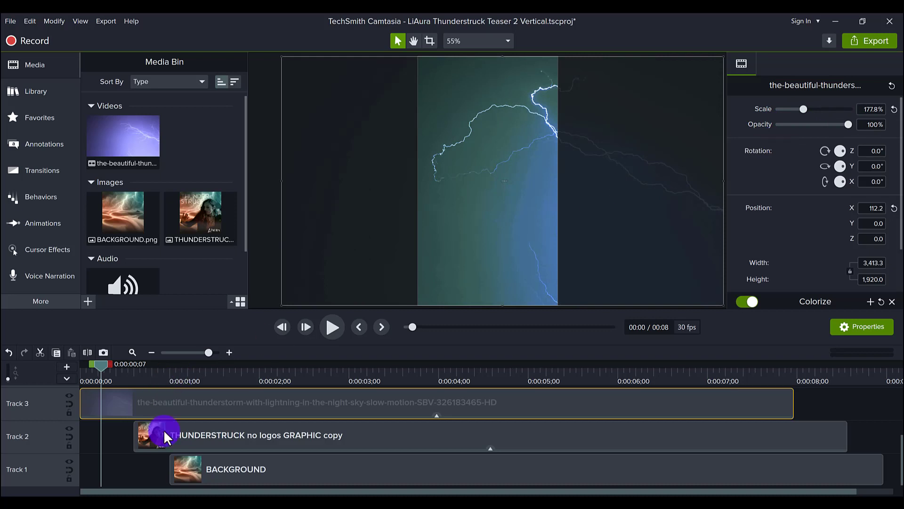
- Align the THUNDERSTRUCK graphic with the timeline start beneath the thunderstorm video and set the video's opacity to 61%
left_click_drag(189, 433, 123, 440)
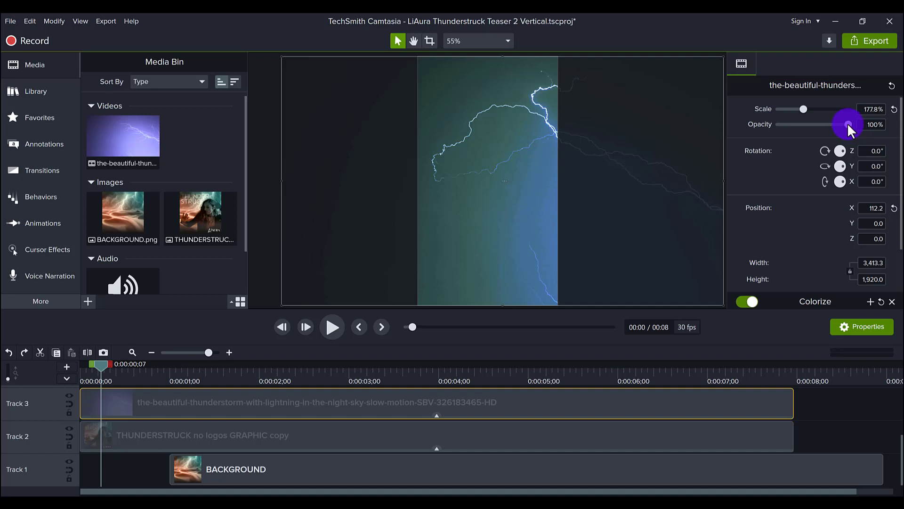
left_click_drag(849, 125, 825, 129)
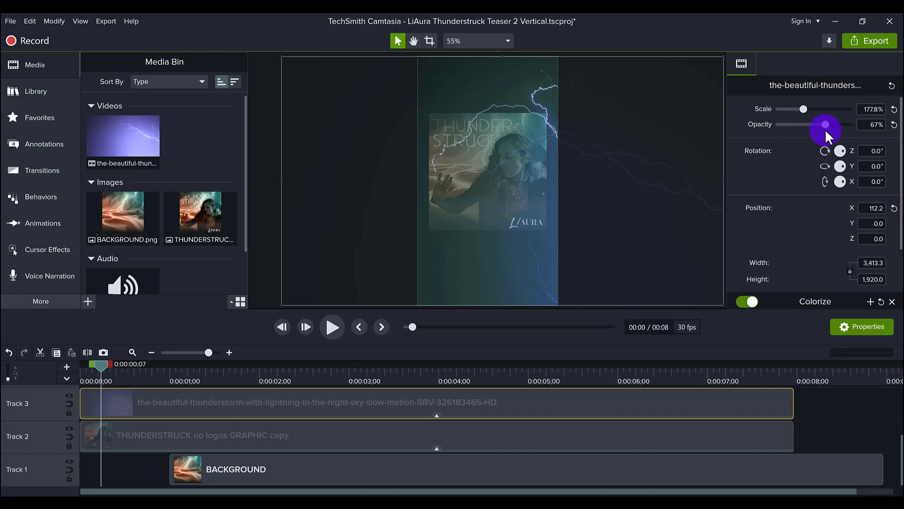
mouse_move(825, 129)
left_mouse_down()
mouse_move(814, 125)
mouse_move(822, 125)
left_mouse_up()
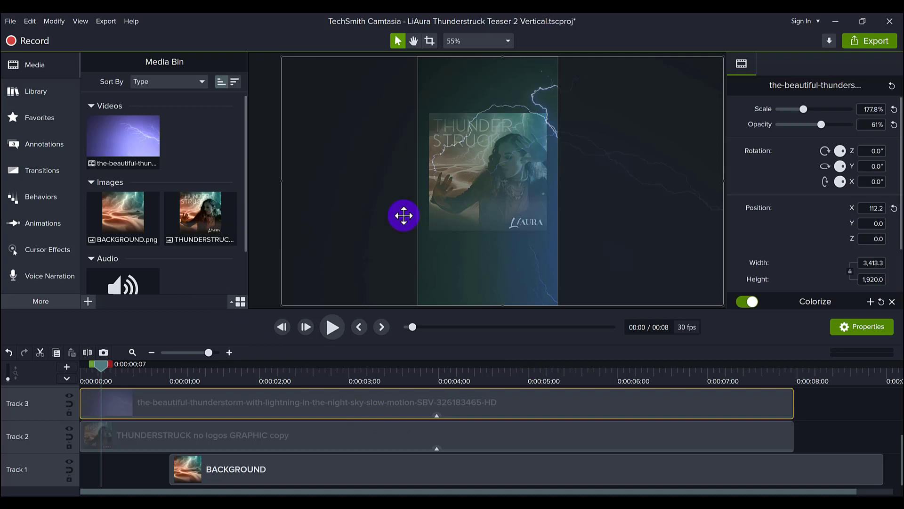
left_click(258, 255)
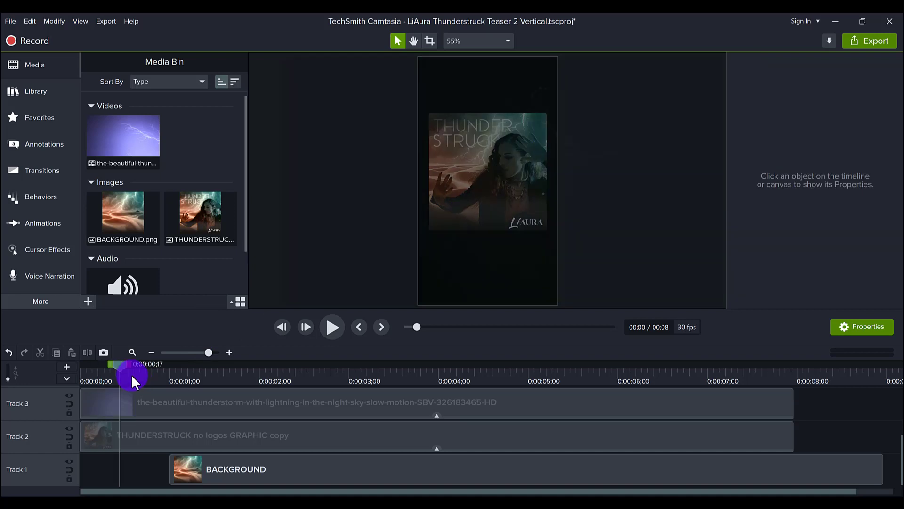
left_click(132, 374)
left_click_drag(139, 375, 88, 387)
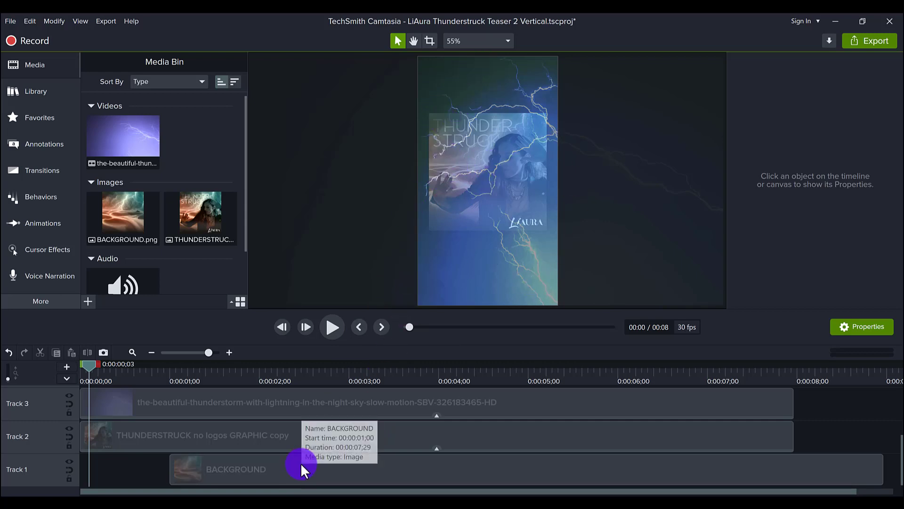
- Move the BACKGROUND image on Track 1 to start at 0 s, aligned with the two clips above it
left_click_drag(300, 463, 169, 469)
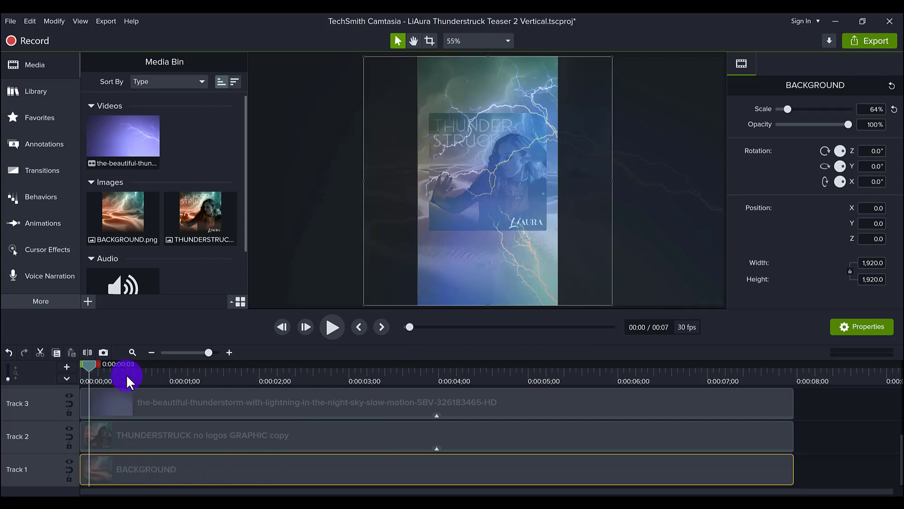
left_click_drag(93, 470, 152, 473)
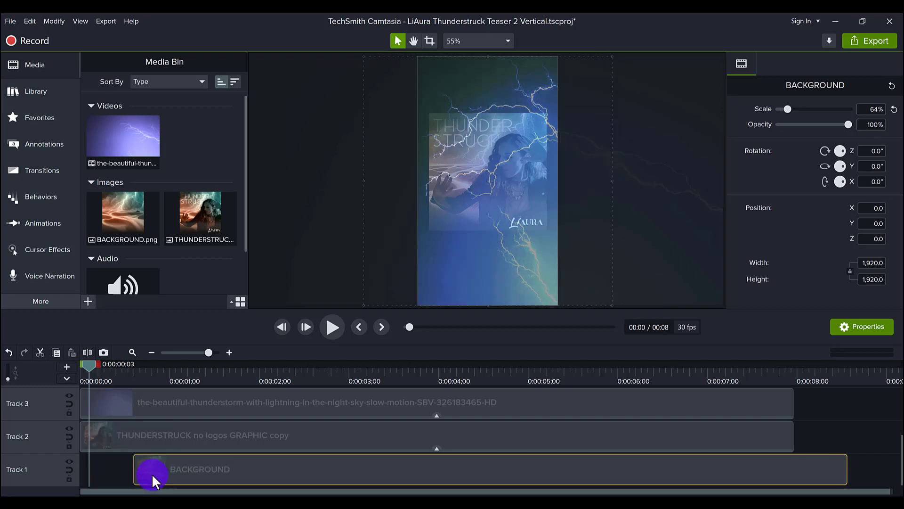
left_click_drag(152, 473, 79, 480)
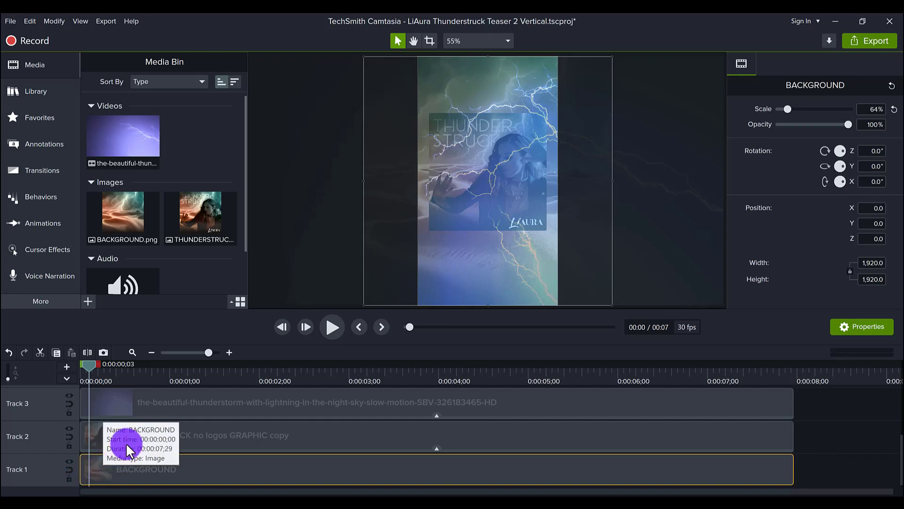
- Examine the THUNDERSTRUCK graphic's corner rounding and, at the first frame, the properties of the clip on each track
left_click(136, 431)
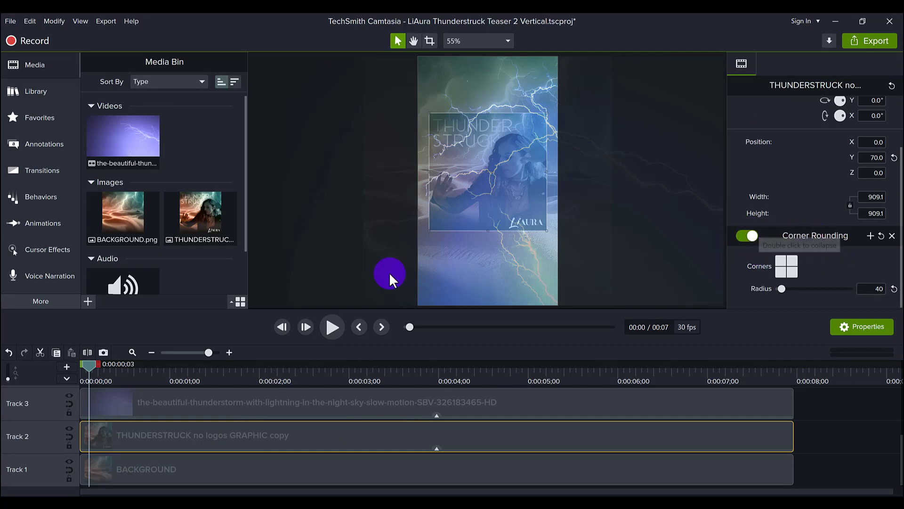
left_click(302, 280)
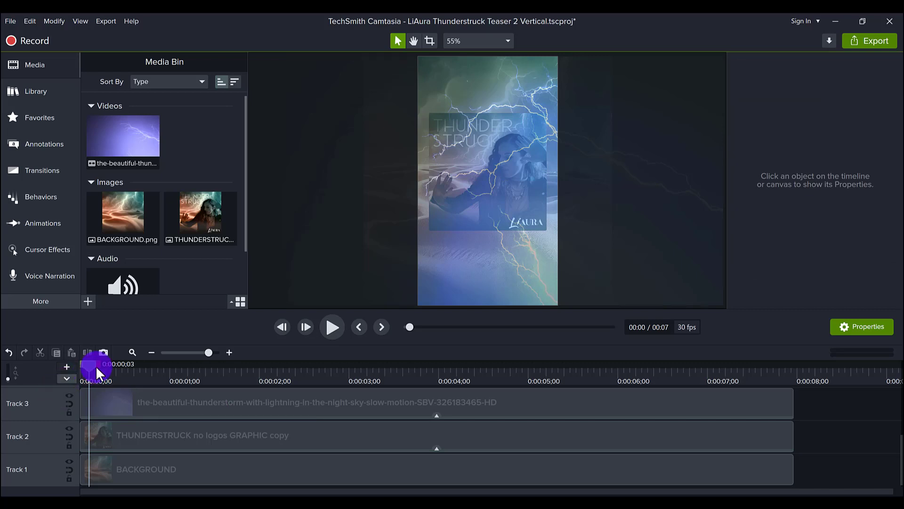
left_click_drag(95, 365, 83, 361)
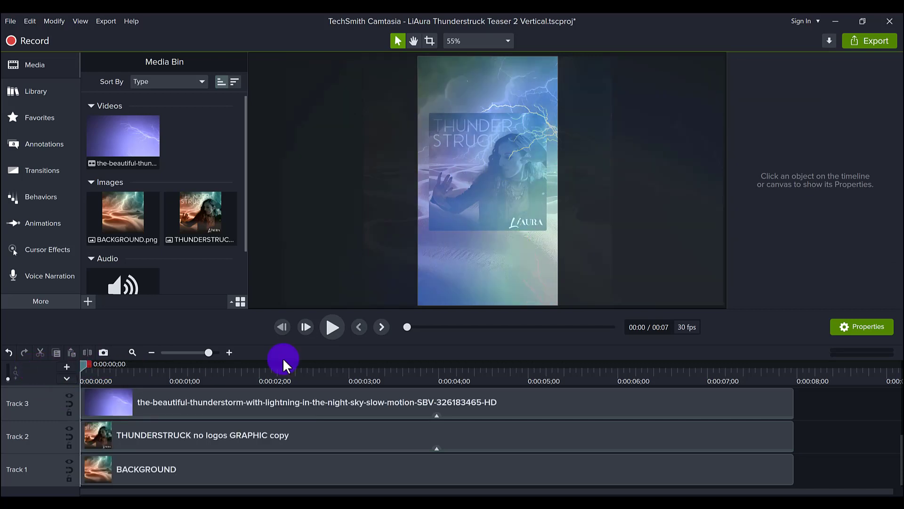
left_click(183, 468)
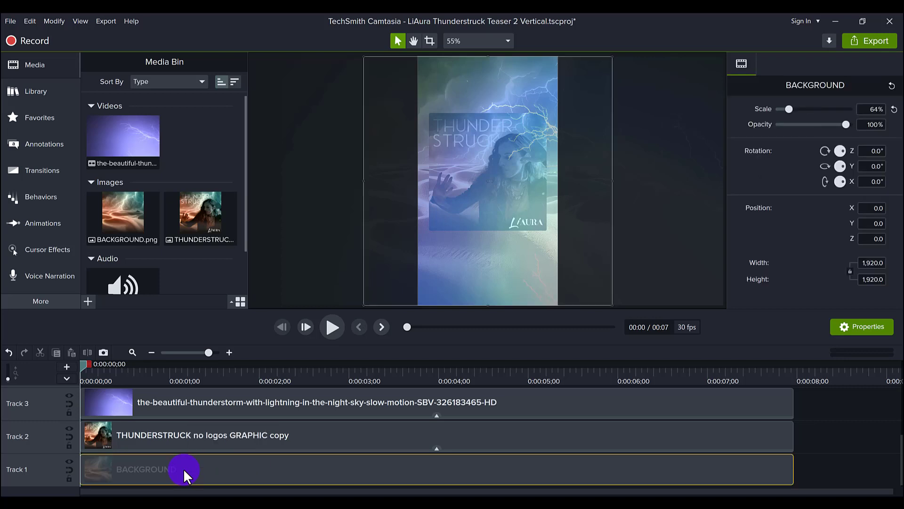
left_click(204, 443)
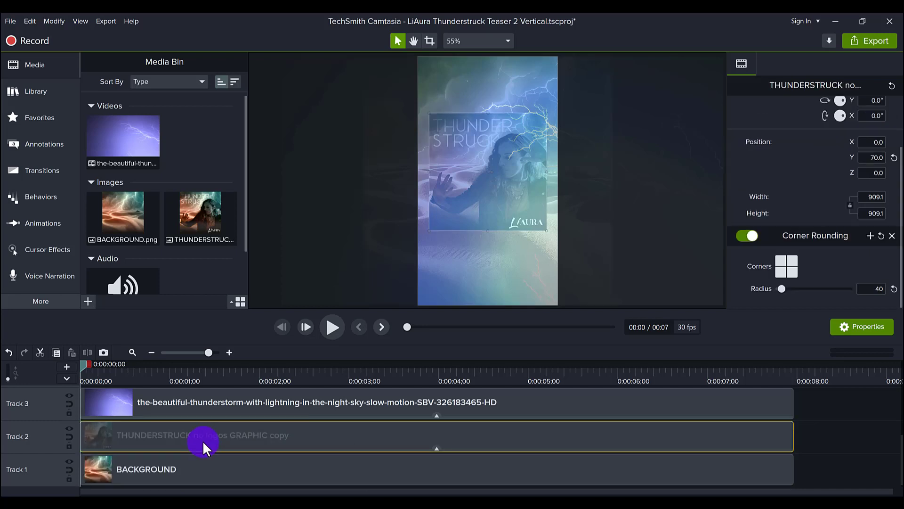
left_click(193, 400)
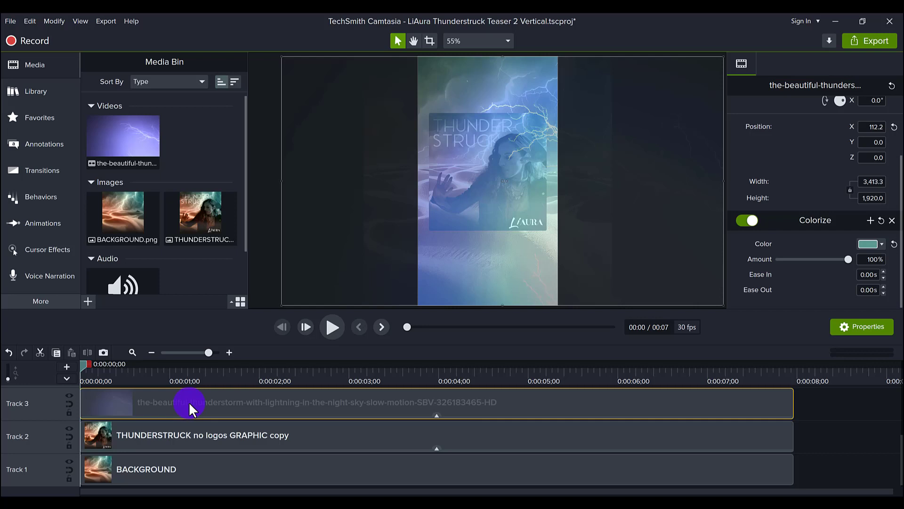
- Play back the layered teaser and check where the three clips end at 0:00:07;29, returning to the first frame
left_click(332, 328)
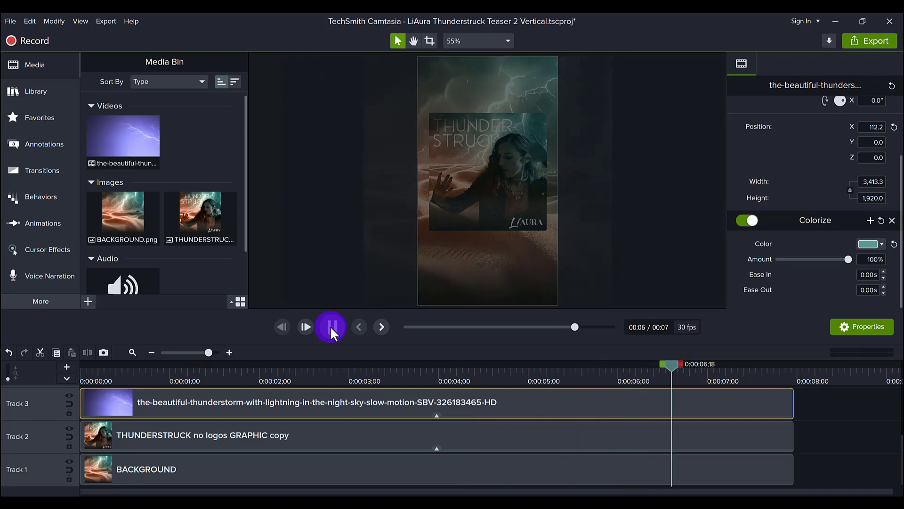
left_click(797, 368)
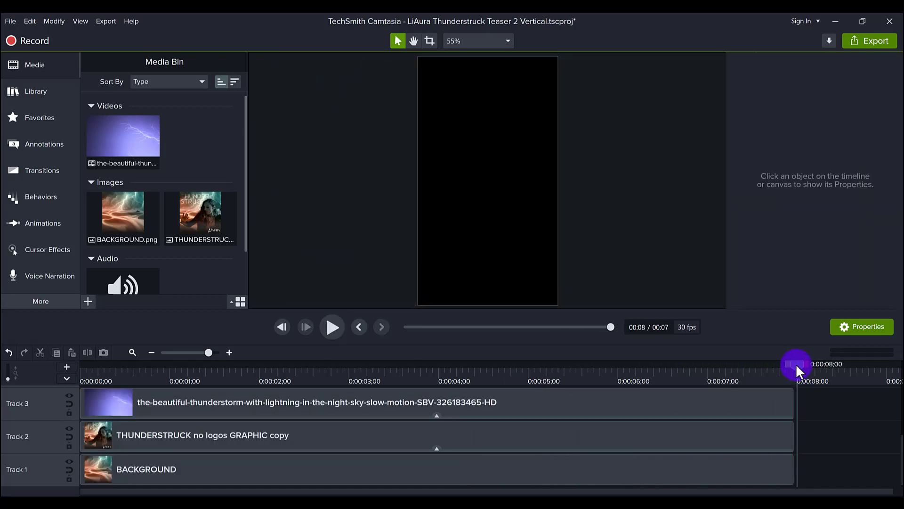
left_click_drag(796, 364, 797, 360)
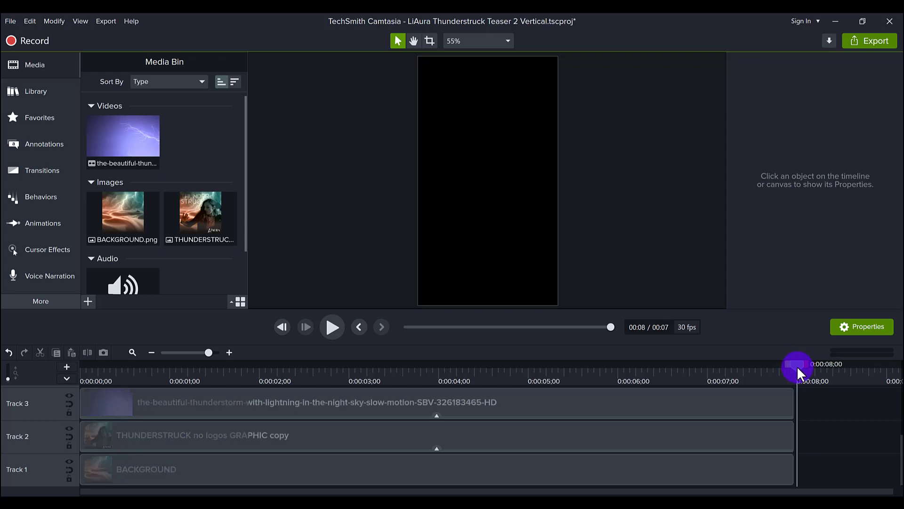
left_click_drag(796, 366, 795, 367)
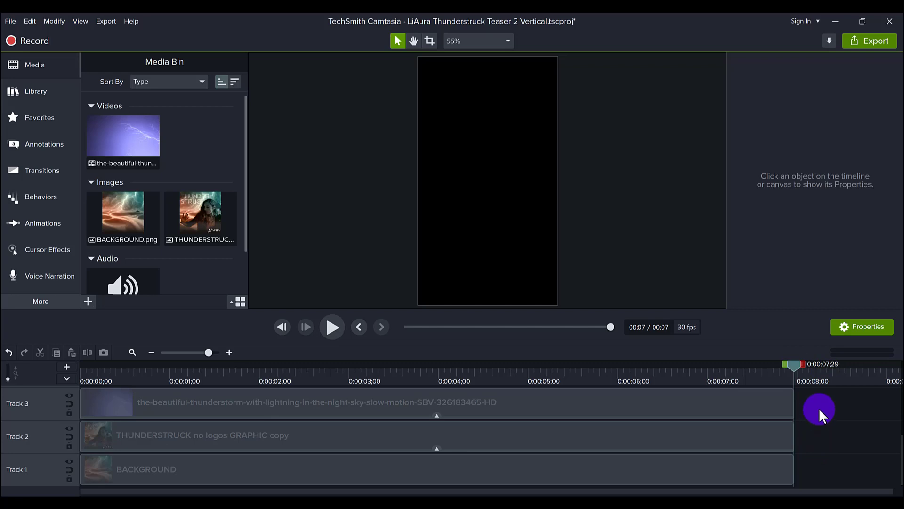
left_click_drag(771, 380, 75, 422)
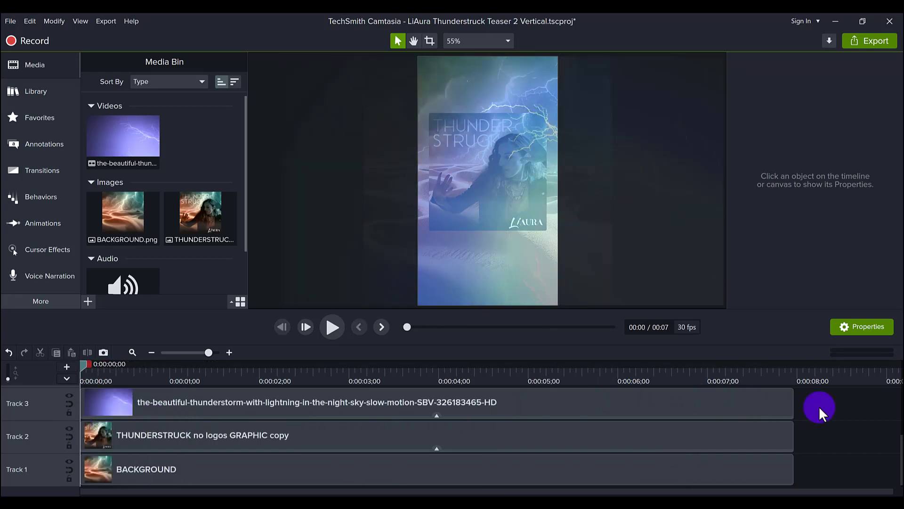